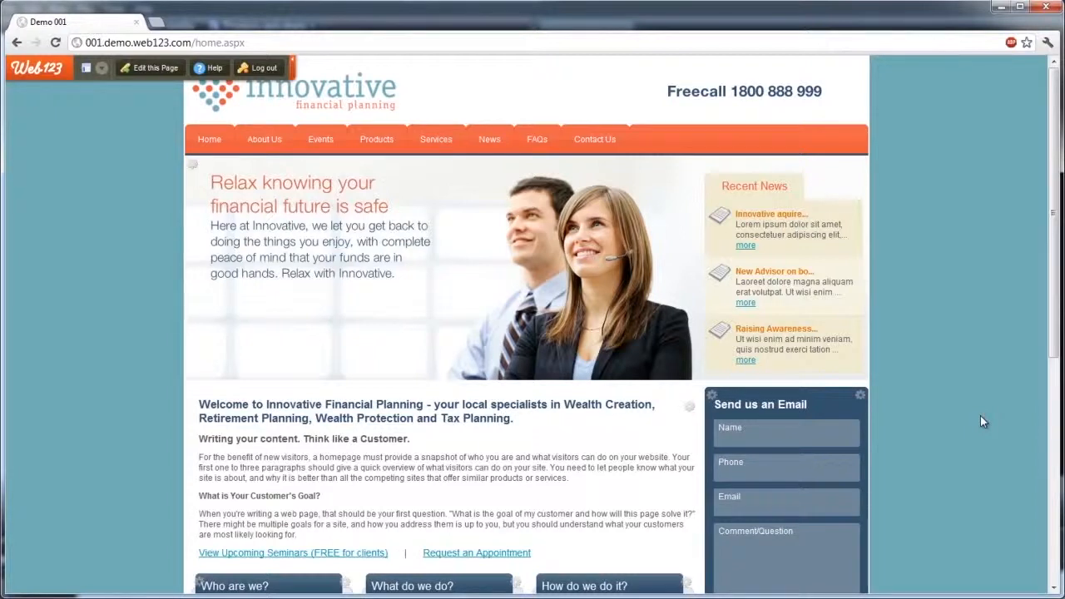
- Open the home page's Right Sidebar anchor point for editing
scroll(964, 420, down, 3)
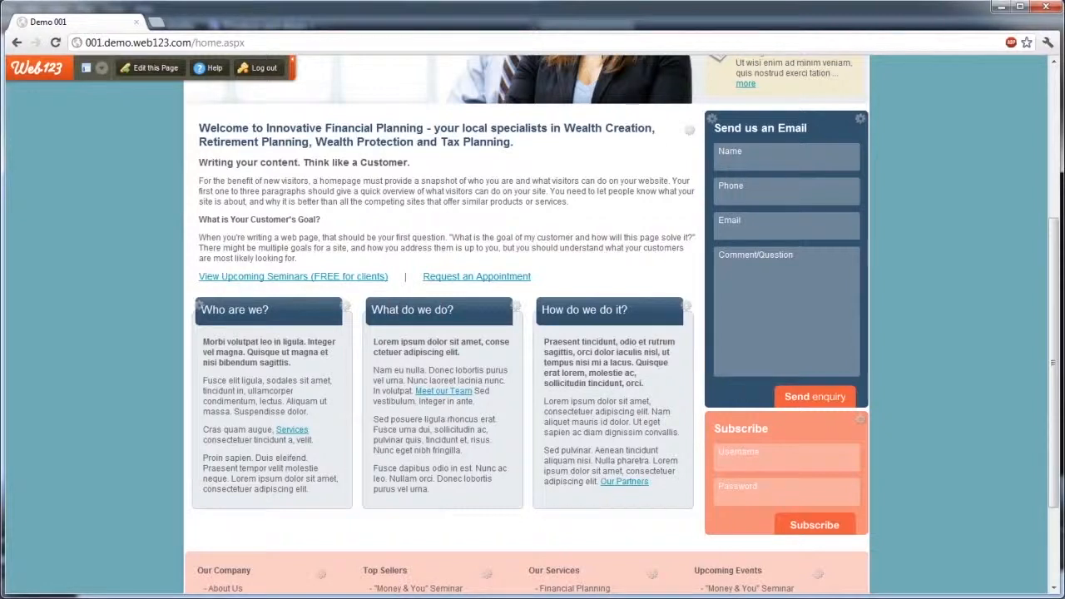
mouse_move(716, 123)
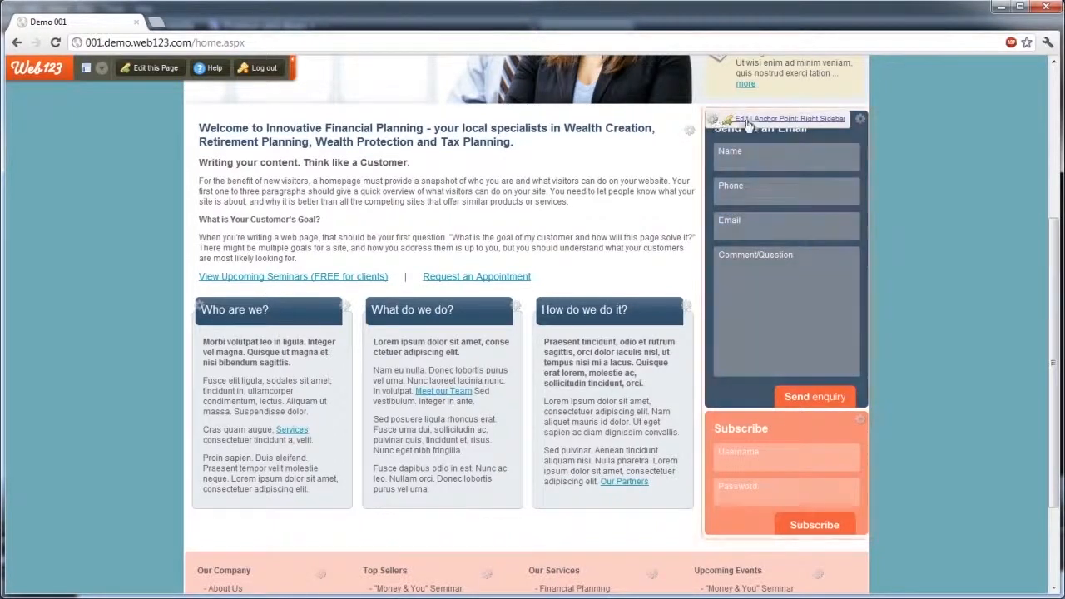
click(747, 123)
scroll(91, 340, down, 5)
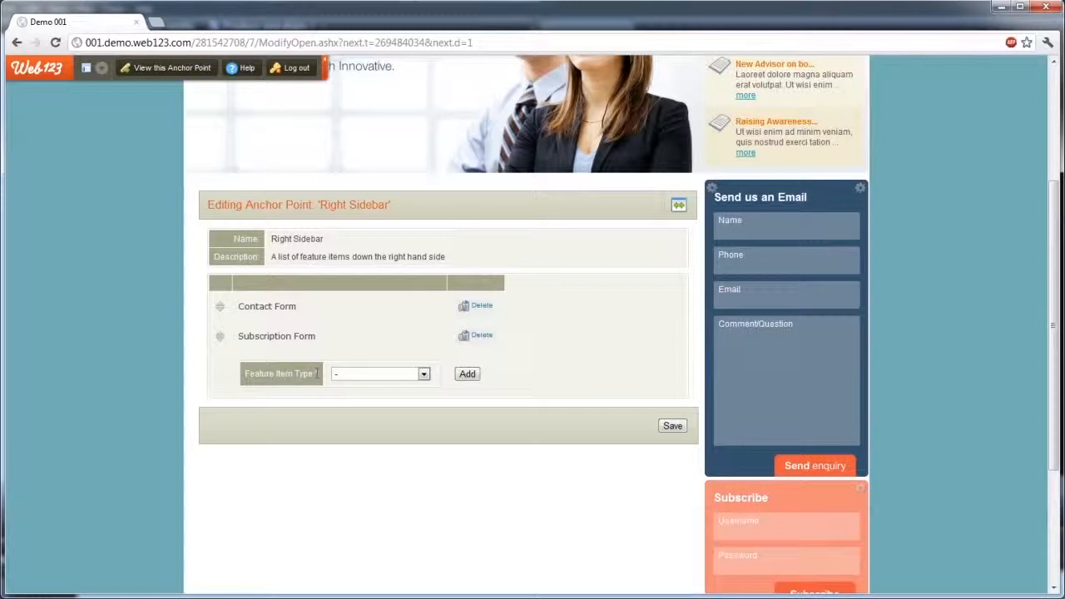
- Set the type of the new Right Sidebar feature item to Feature Text
click(368, 378)
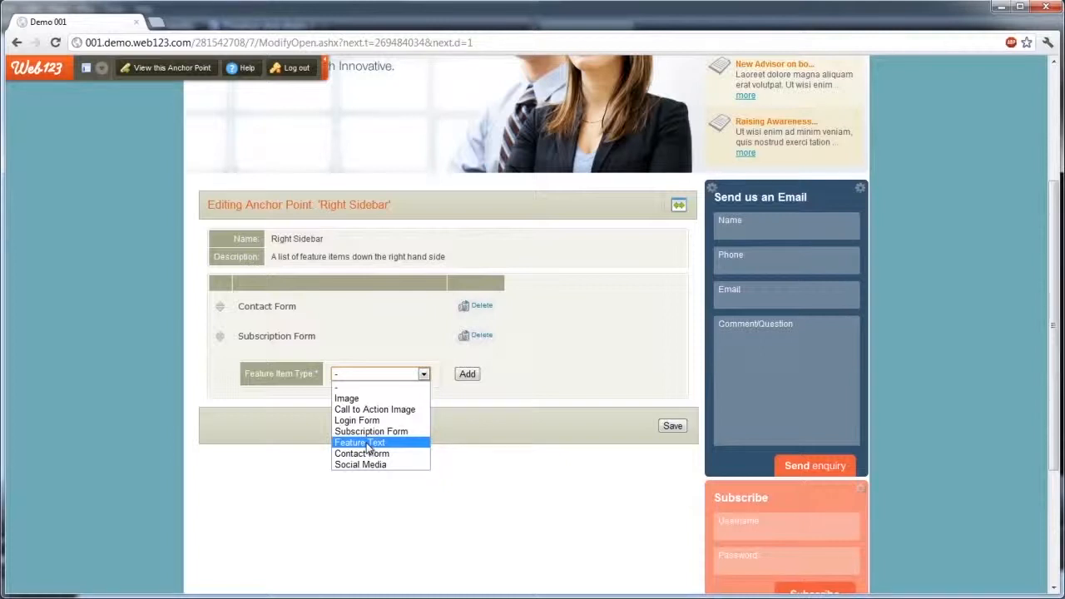
click(317, 374)
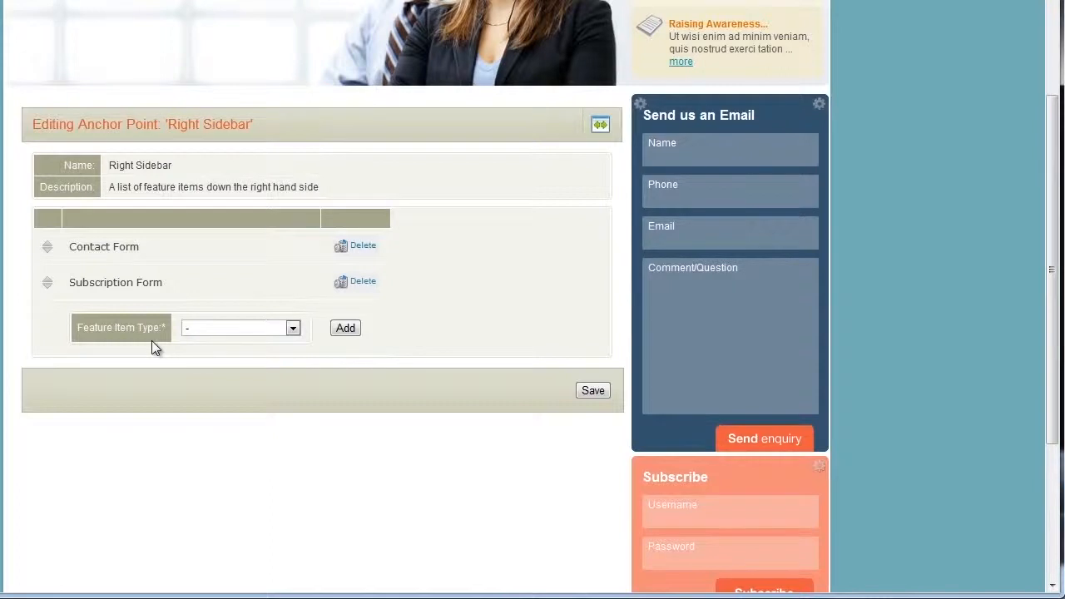
click(197, 328)
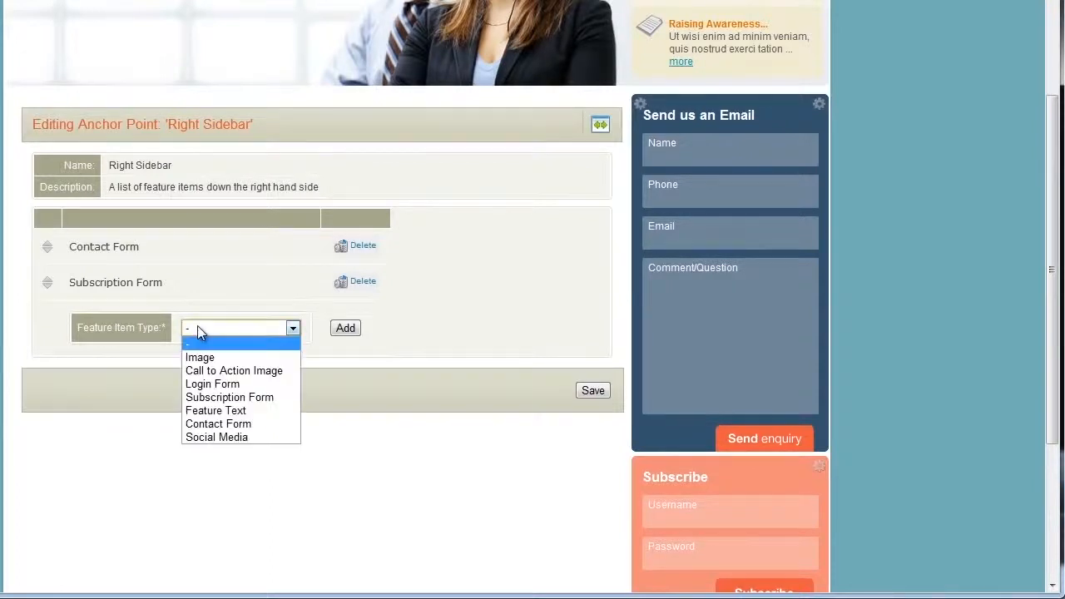
click(199, 410)
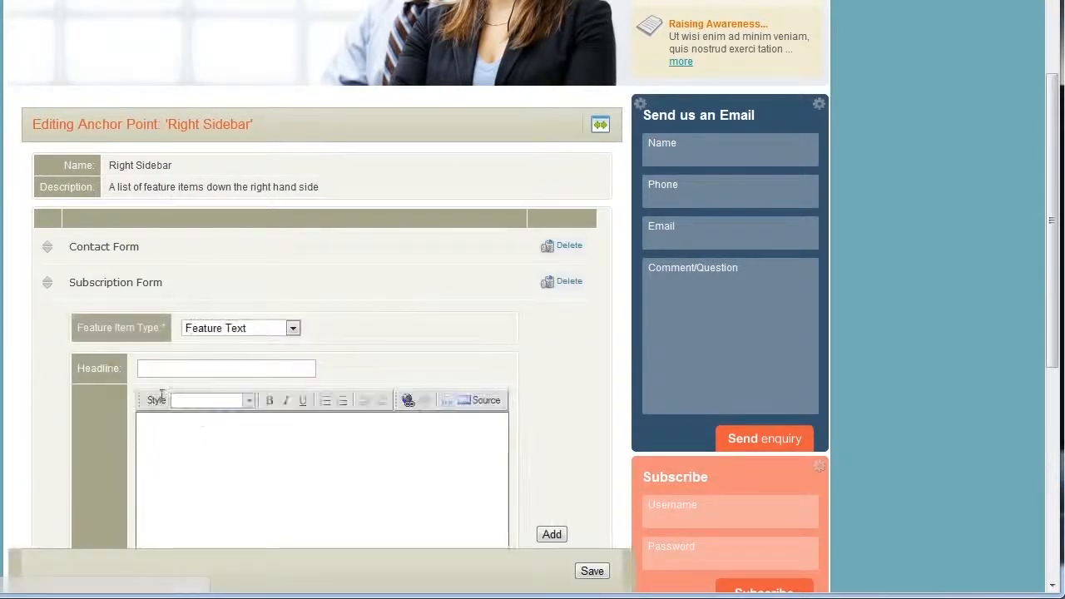
- Enter the headline "Testing" and a content line reading "Call us on" plus the company's phone number, and add the feature item
scroll(49, 337, down, 3)
click(217, 116)
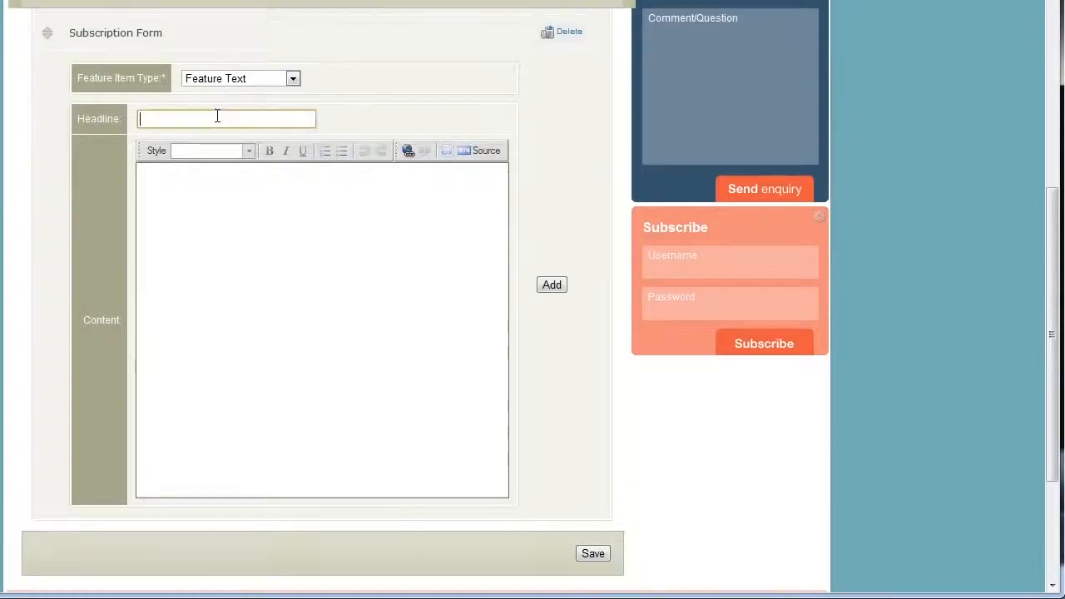
text(Testing)
click(406, 421)
key(BackSpace)
key(BackSpace)
key(BackSpace)
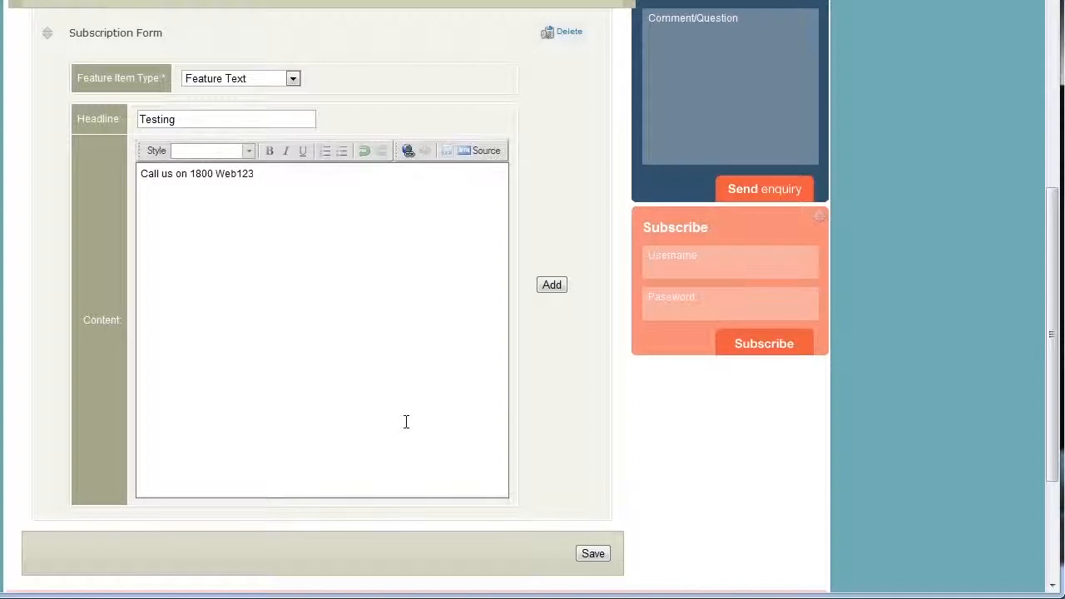
click(556, 291)
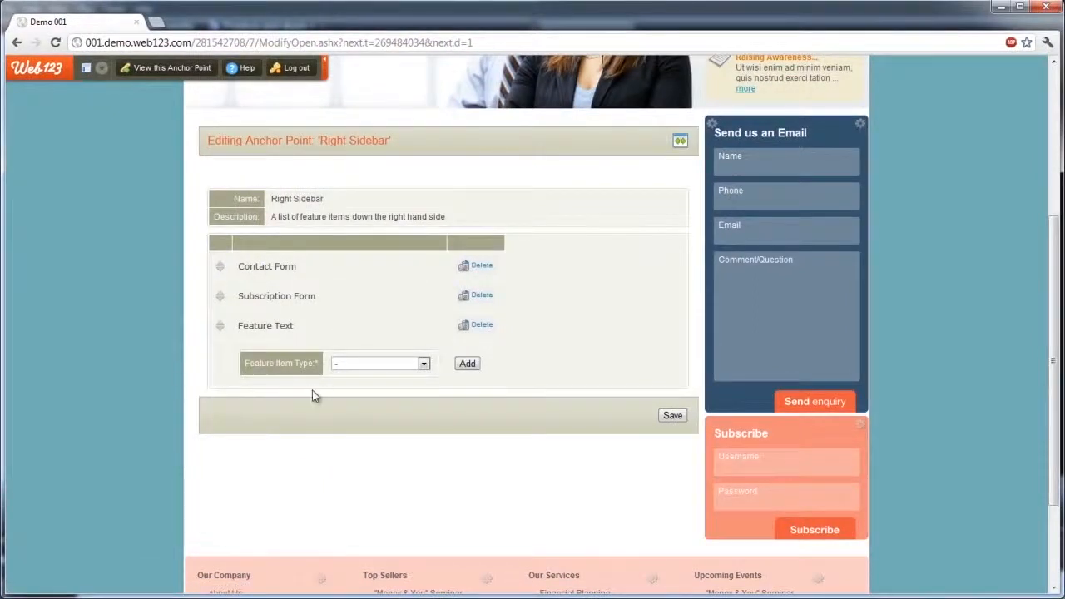
- Return to the site's home page and check the Testing block in the right sidebar
scroll(433, 425, up, 4)
mouse_move(241, 147)
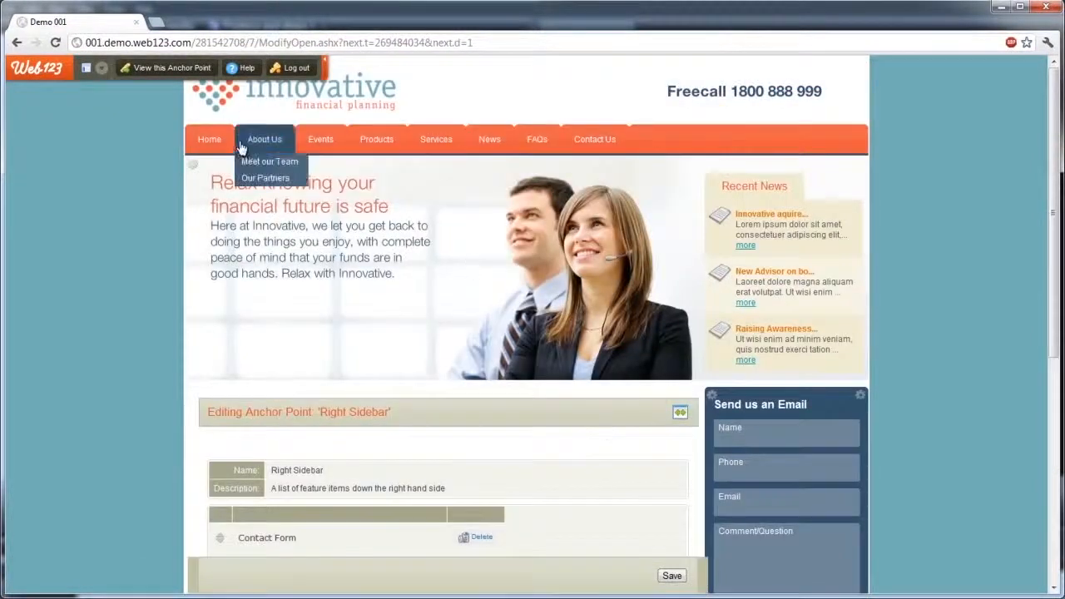
click(209, 139)
scroll(133, 260, down, 5)
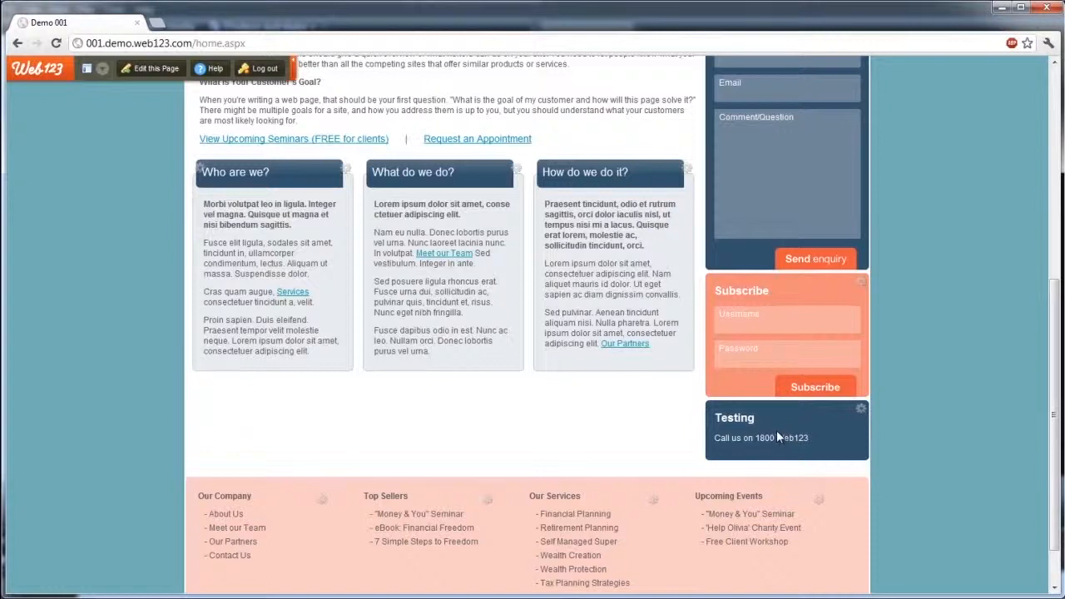
- Reopen the Right Sidebar anchor point, move the Feature Text item above the Contact Form, and save the order
scroll(776, 430, up, 3)
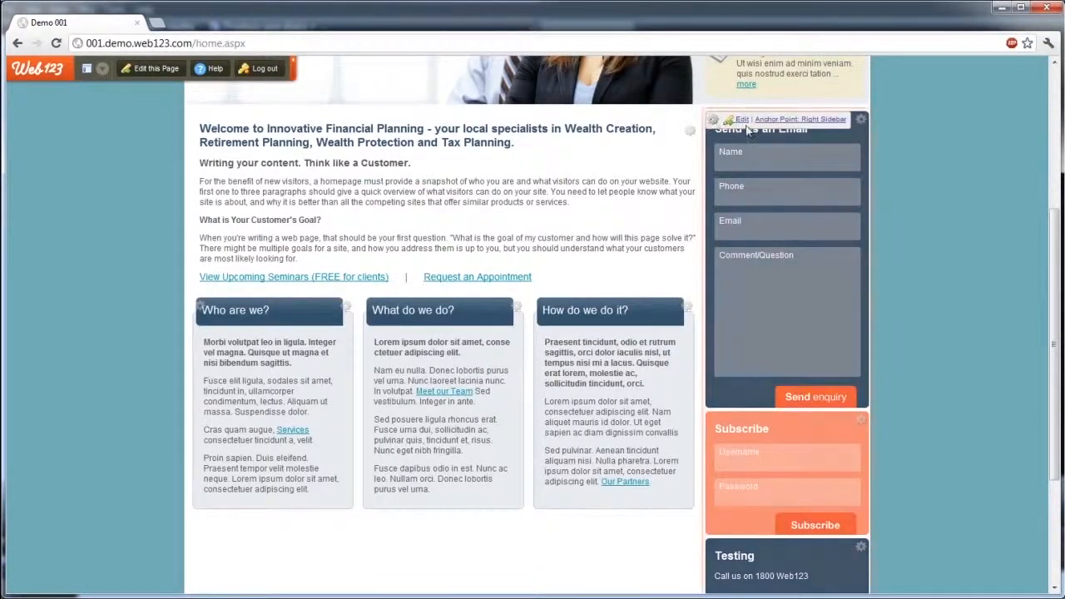
click(743, 121)
scroll(99, 345, down, 3)
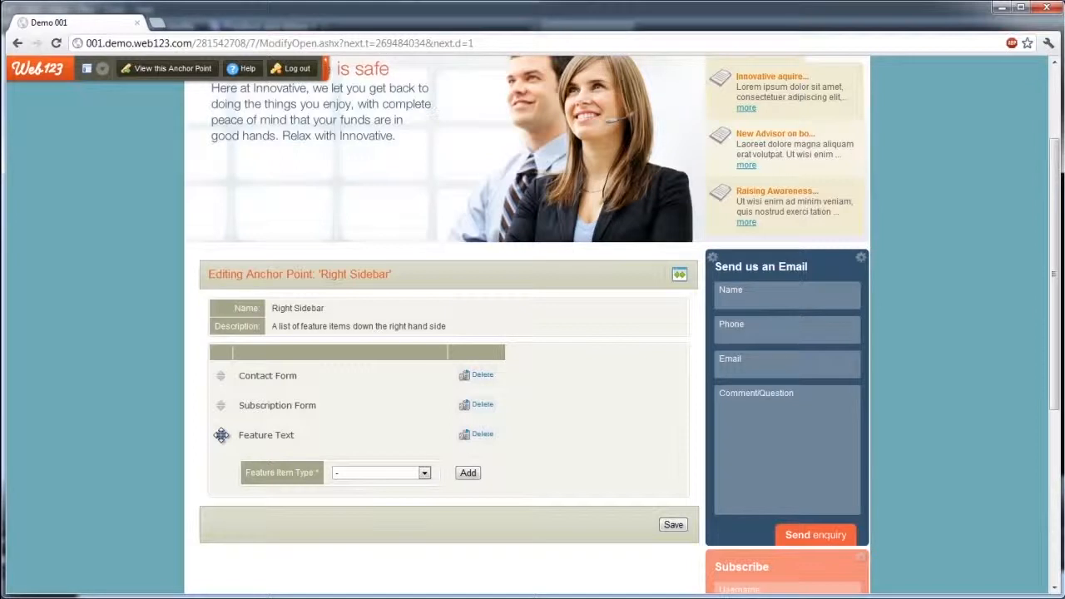
drag(221, 435, 219, 374)
click(673, 524)
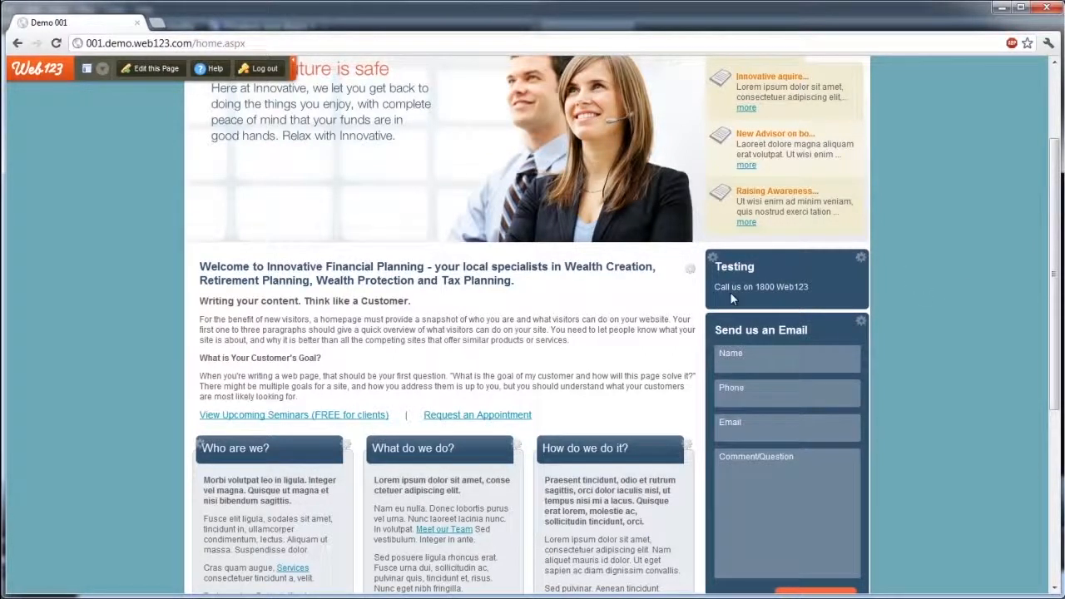
- Edit the Testing feature item in the sidebar, adding "Today!" on a new line below its content, and save it
scroll(731, 298, down, 2)
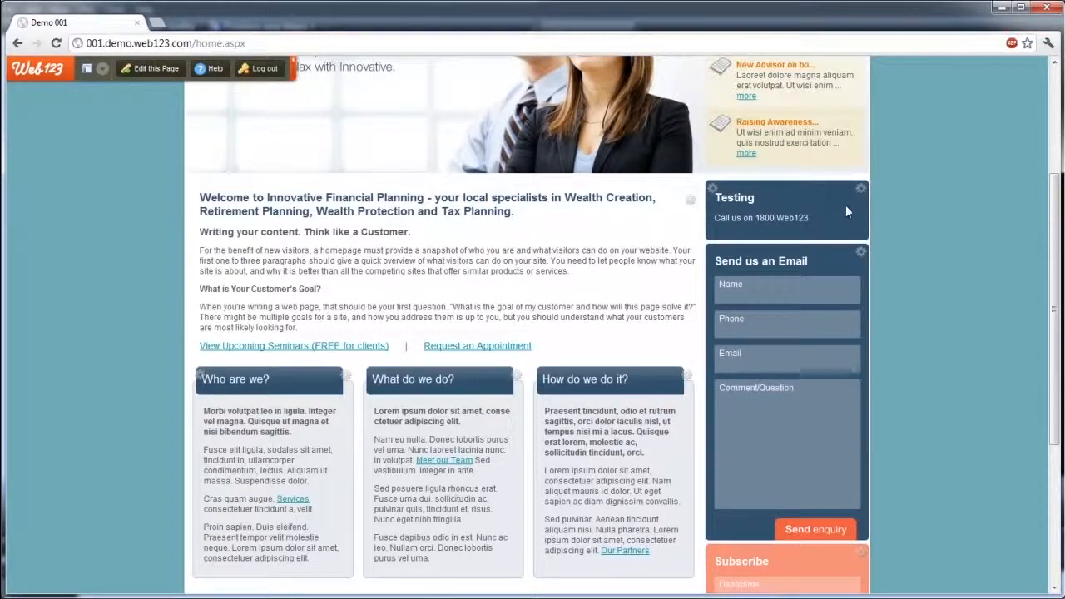
mouse_move(861, 189)
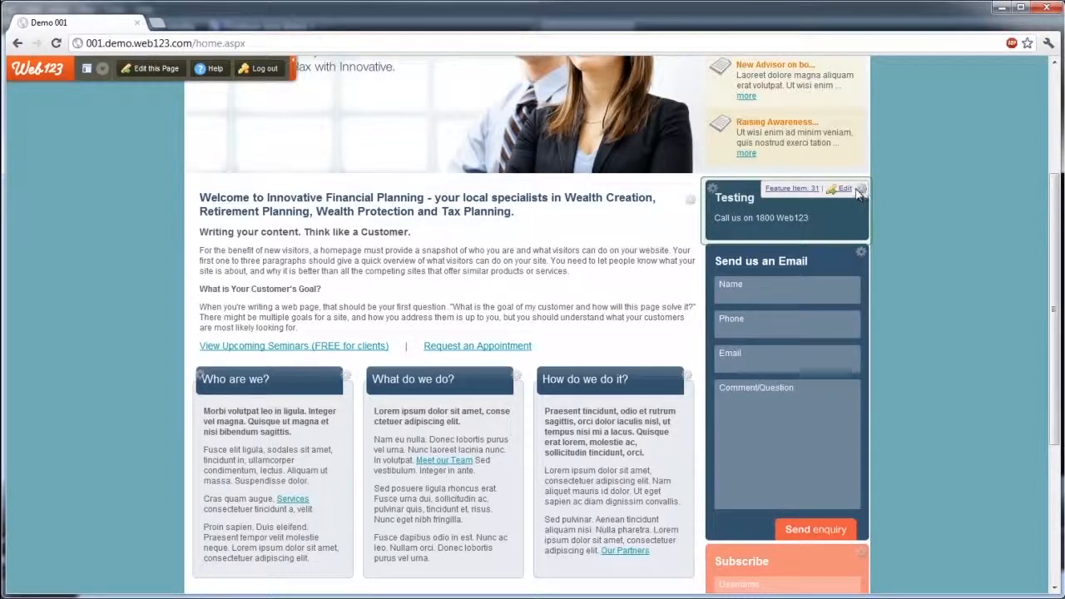
click(845, 190)
scroll(941, 280, down, 3)
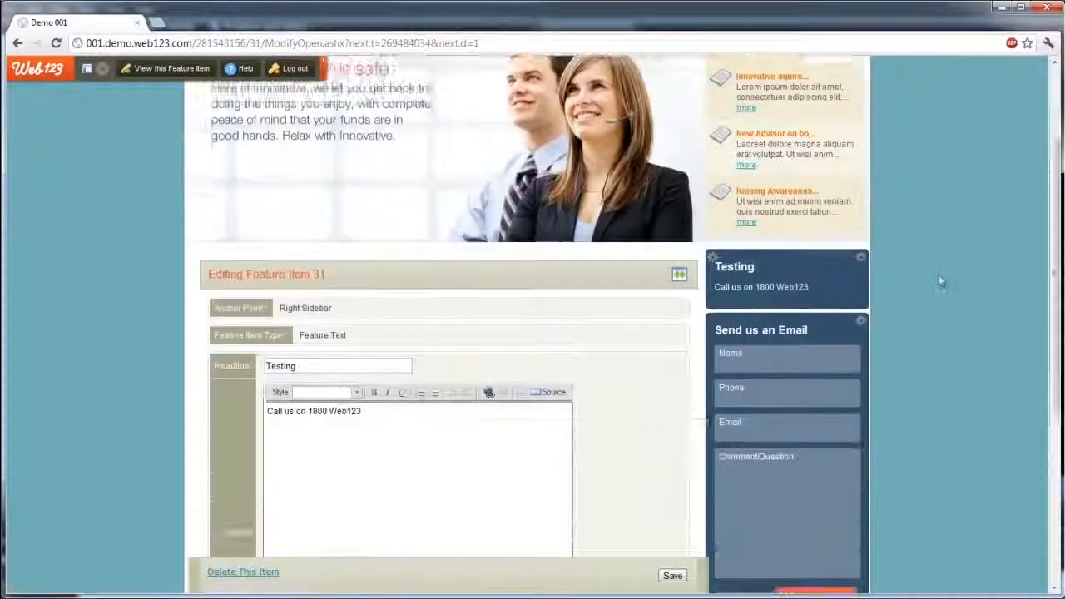
click(439, 295)
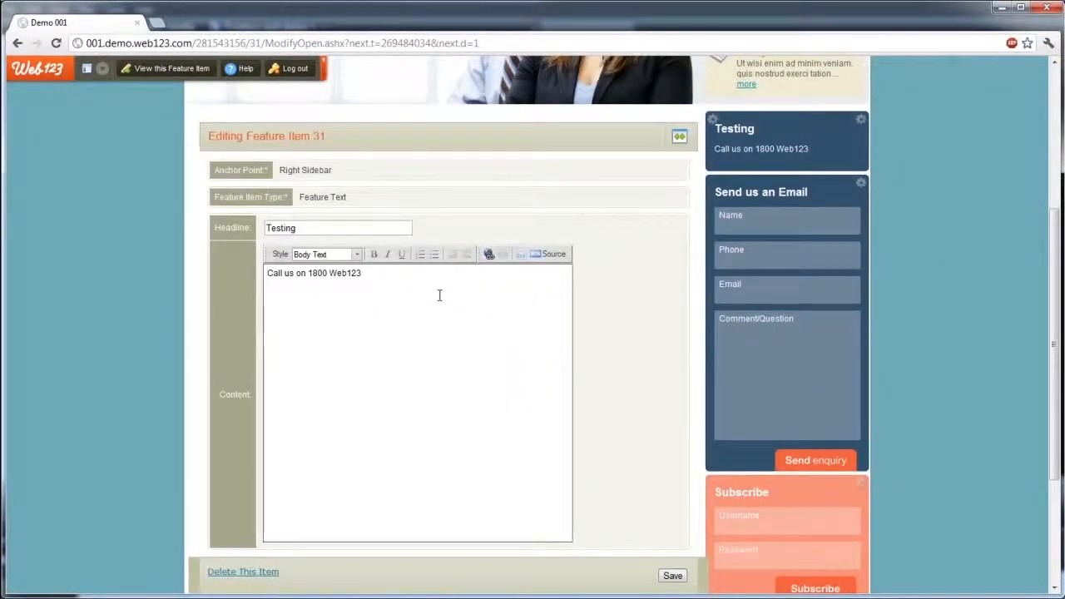
key(Return)
text(Today!)
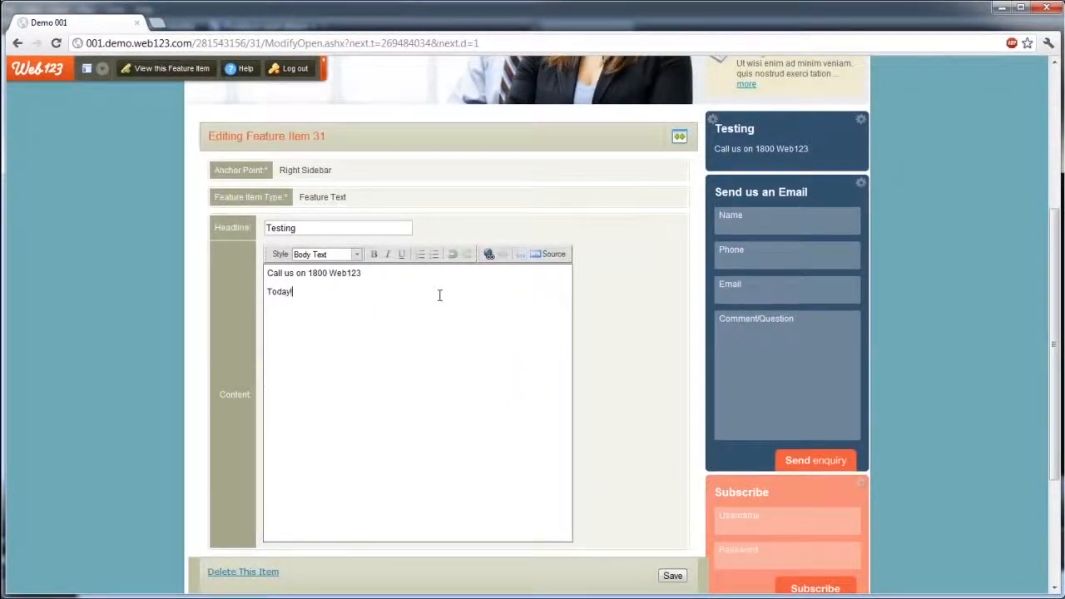
scroll(605, 356, down, 1)
click(673, 507)
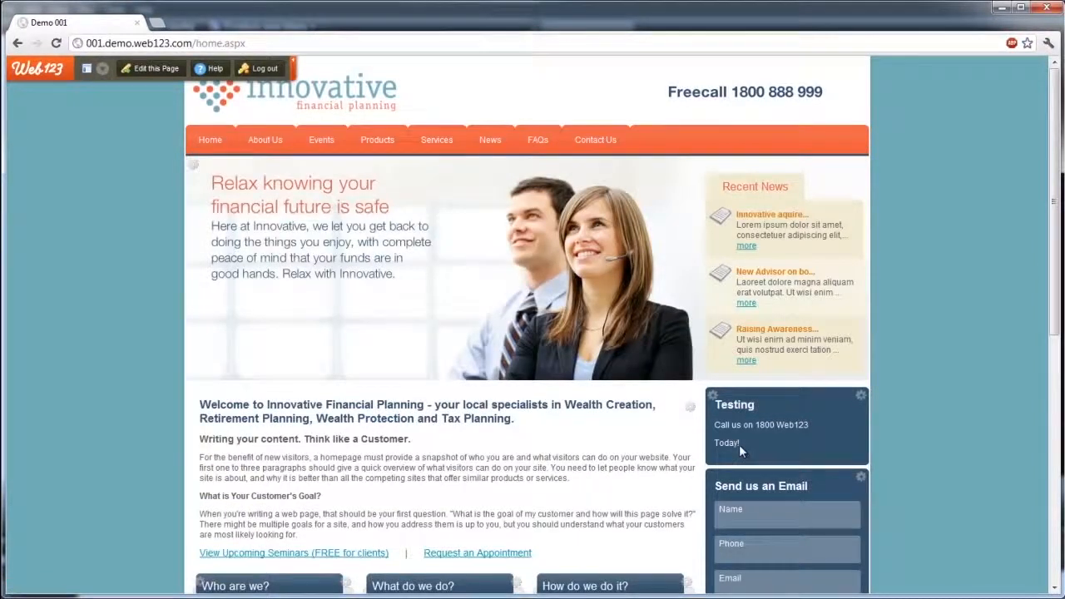